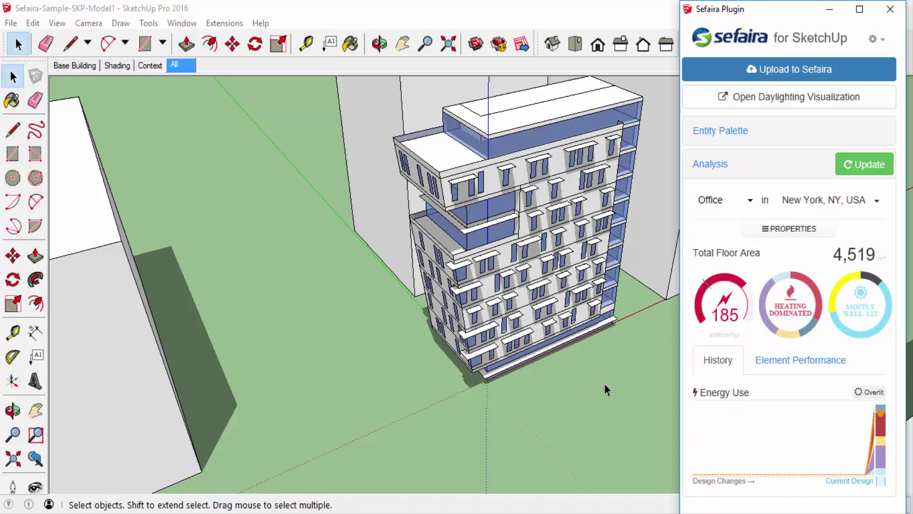
Orbit to a high roof view and expand the Sefaira Entity Palette with entity counts.
scroll(600, 387, up, 2)
scroll(592, 392, up, 2)
middle_drag(591, 393, 579, 353)
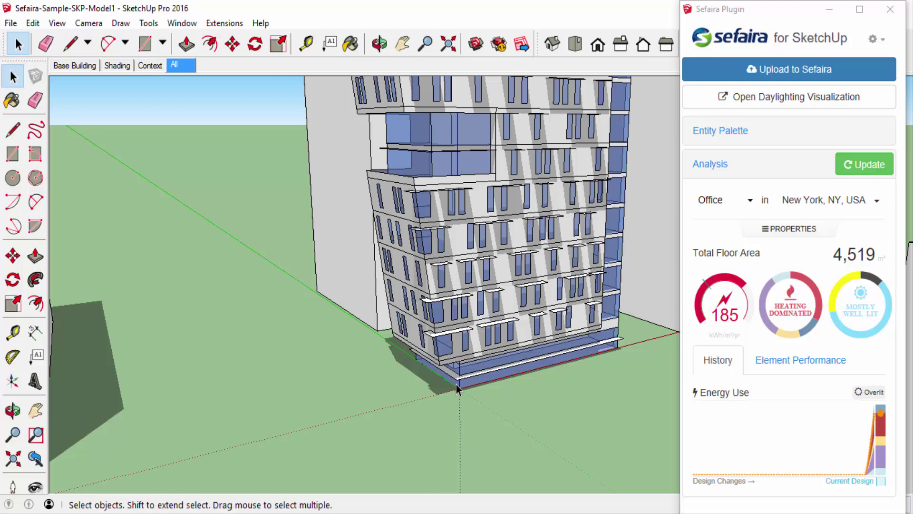
middle_drag(446, 410, 493, 333)
middle_drag(507, 297, 490, 406)
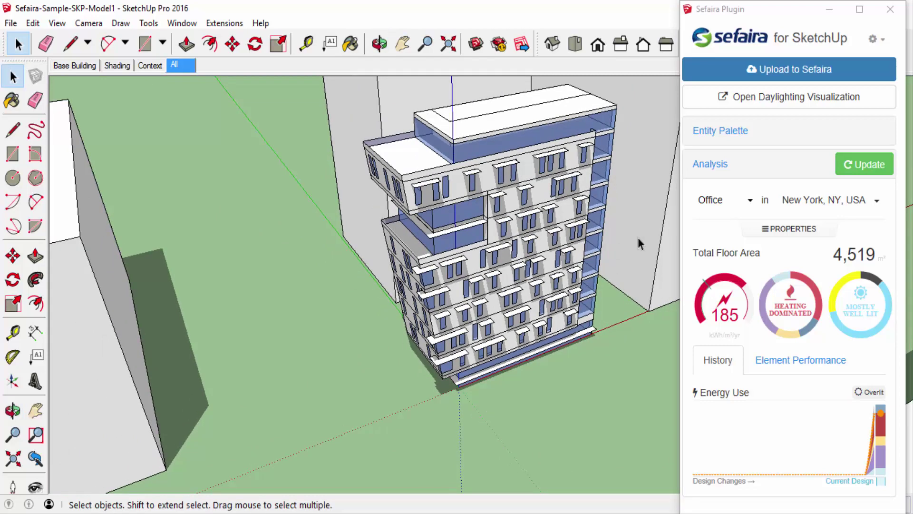
click(741, 138)
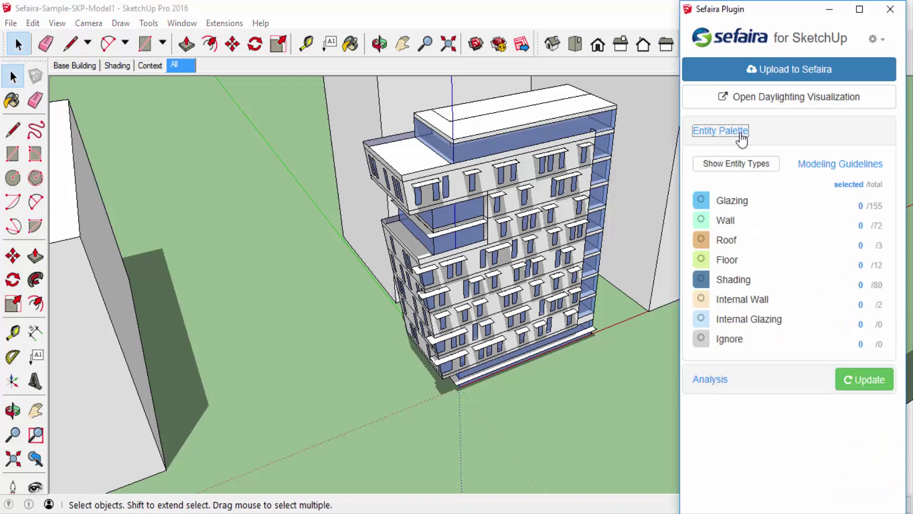
Turn on Show Entity Types and inspect the tagged underside, facades and roofs.
click(754, 166)
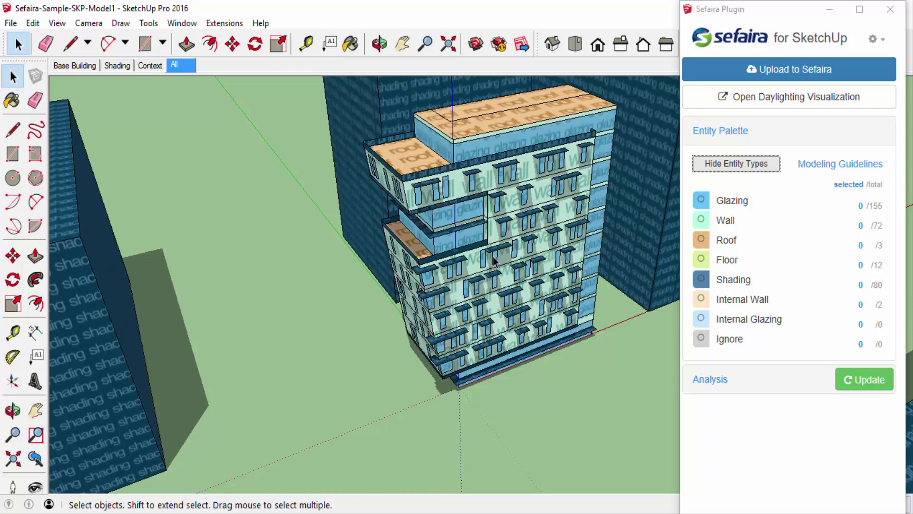
scroll(494, 247, up, 2)
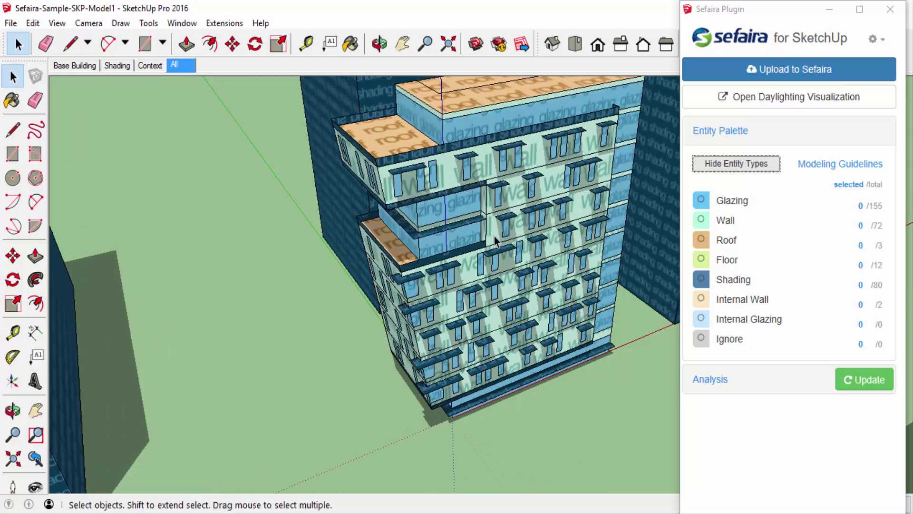
scroll(494, 247, up, 1)
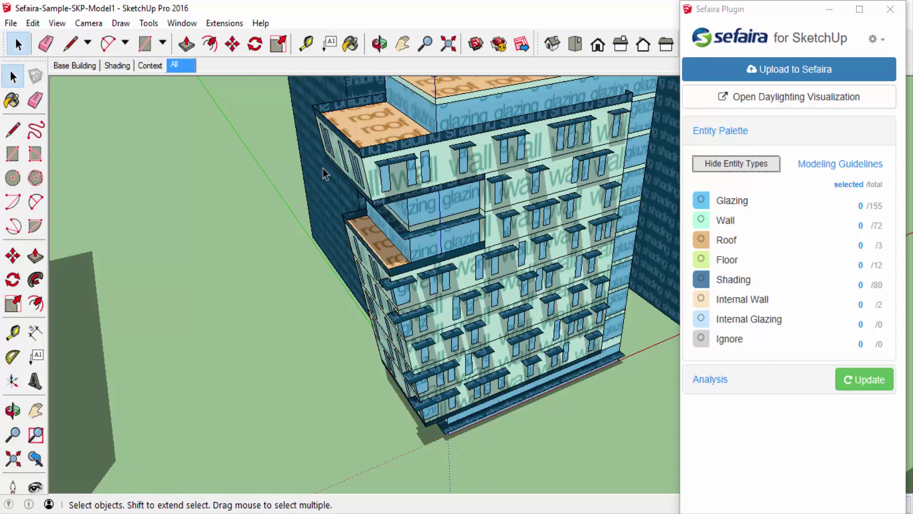
middle_drag(502, 409, 523, 415)
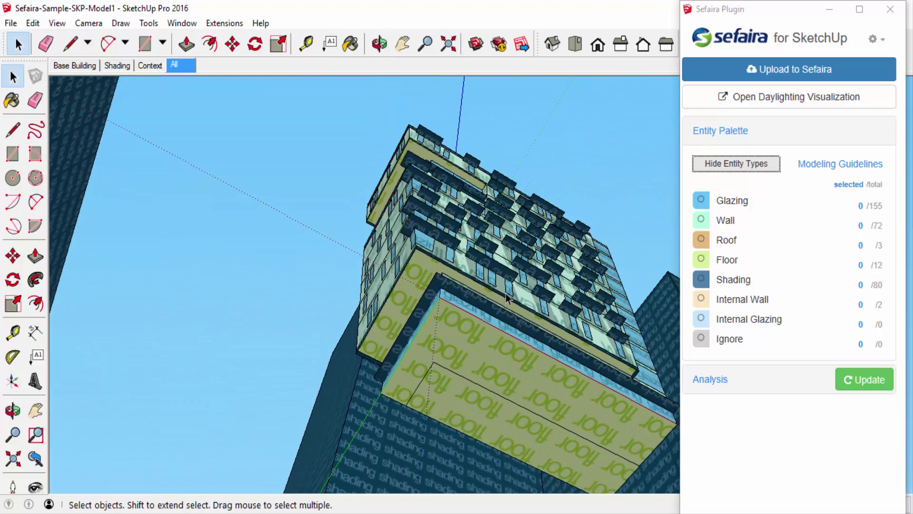
middle_drag(513, 273, 510, 388)
mouse_move(514, 231)
middle_down()
mouse_move(524, 248)
mouse_move(527, 347)
middle_up()
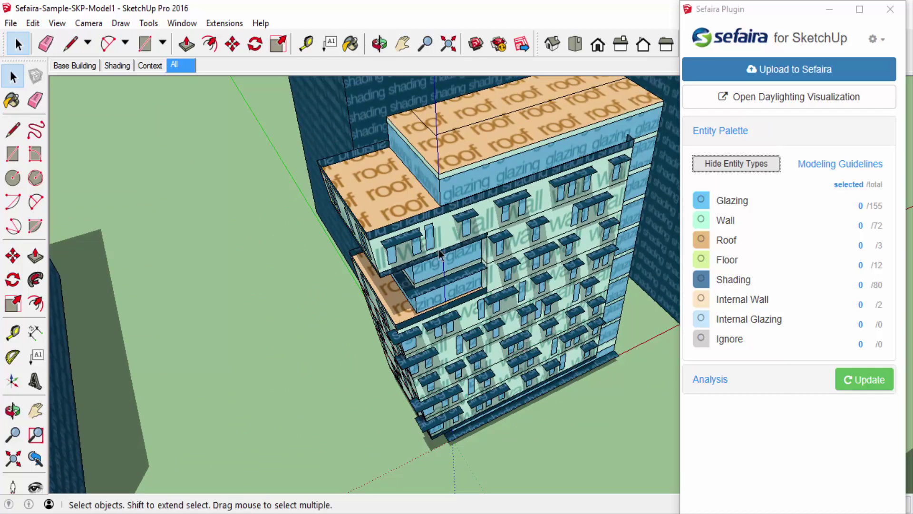
Preview Sefaira tagging options on the lower-left roof face, leaving it tagged as roof, then open Tools.
click(384, 197)
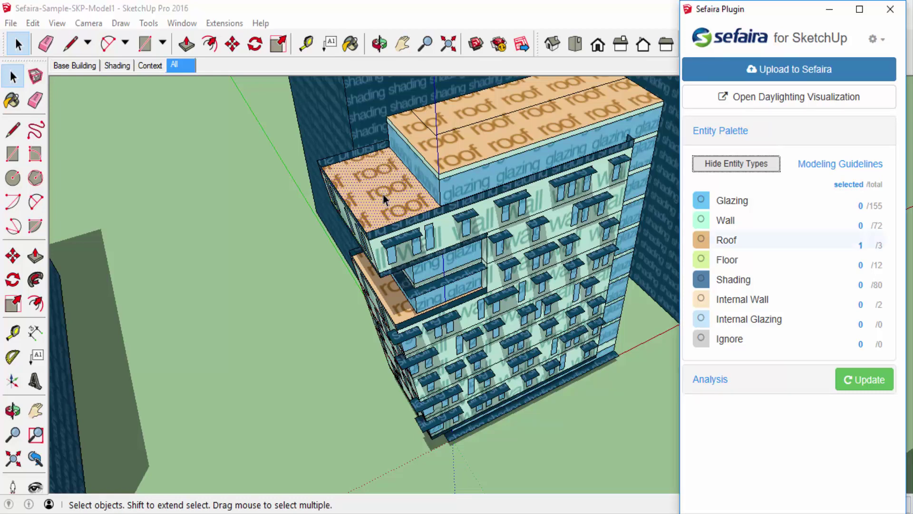
right_click(384, 199)
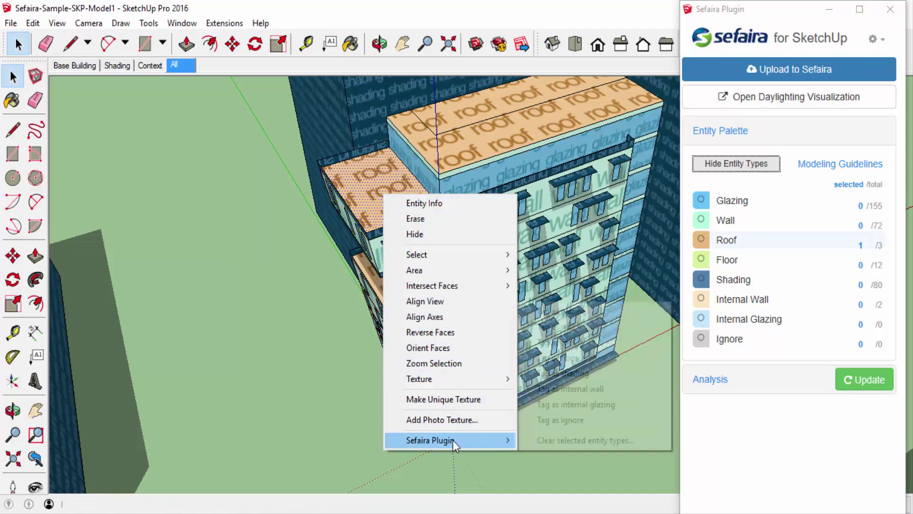
mouse_move(430, 441)
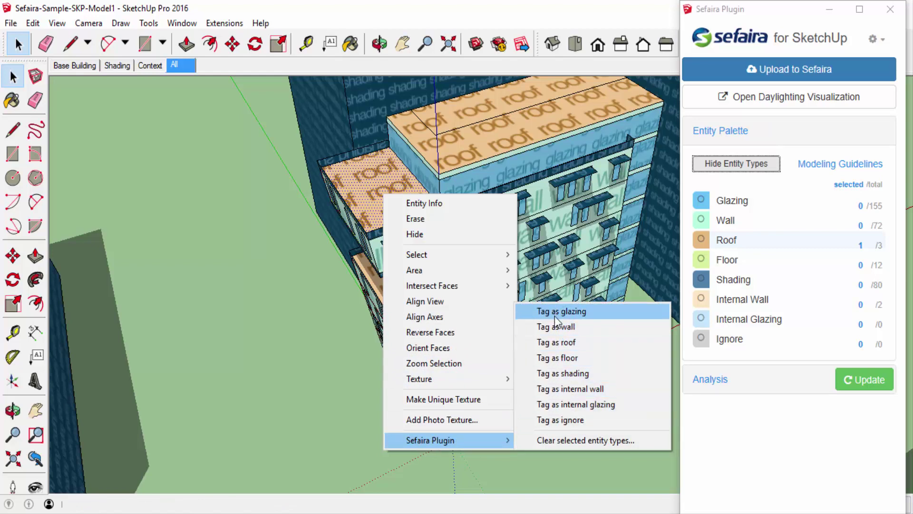
click(315, 272)
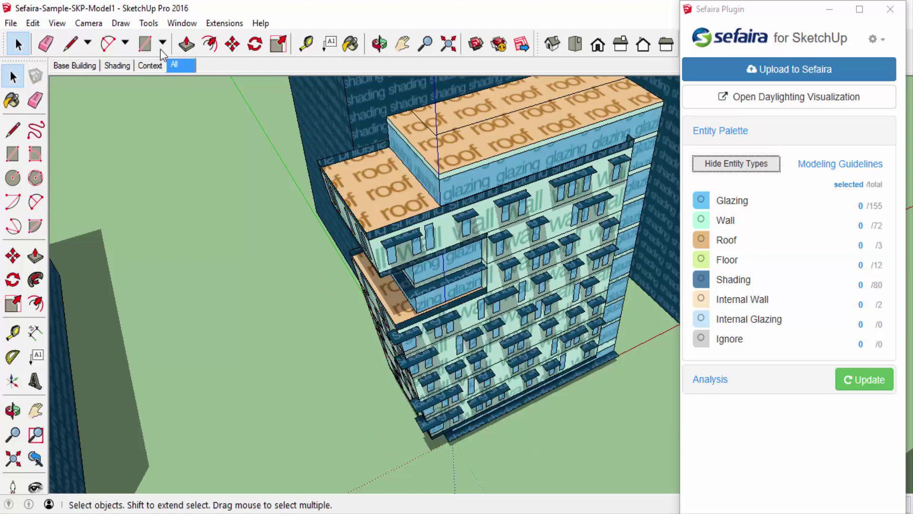
click(148, 23)
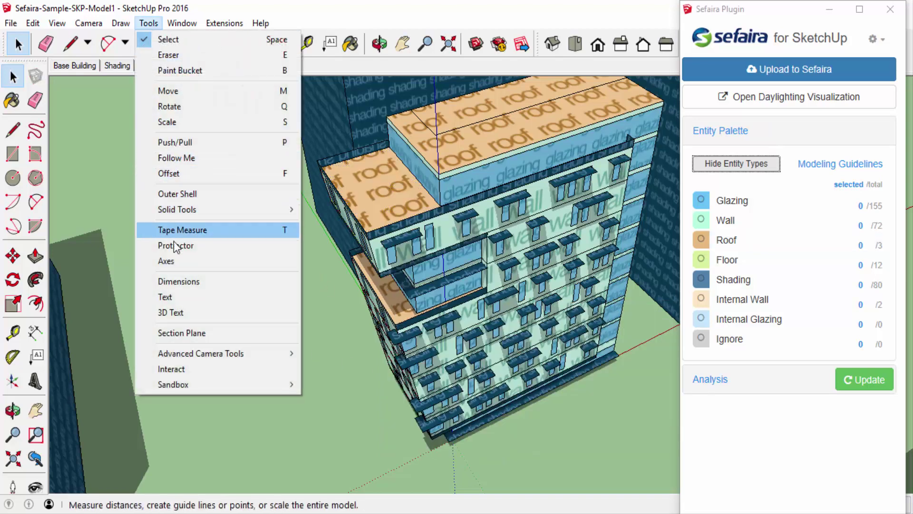
Place a section plane cutting through the building and show entity-type textures on the cut.
click(174, 333)
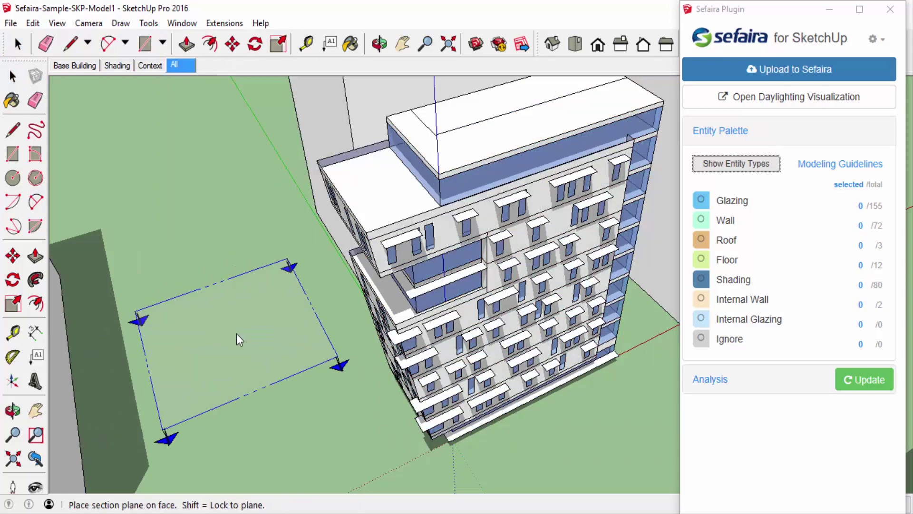
click(389, 336)
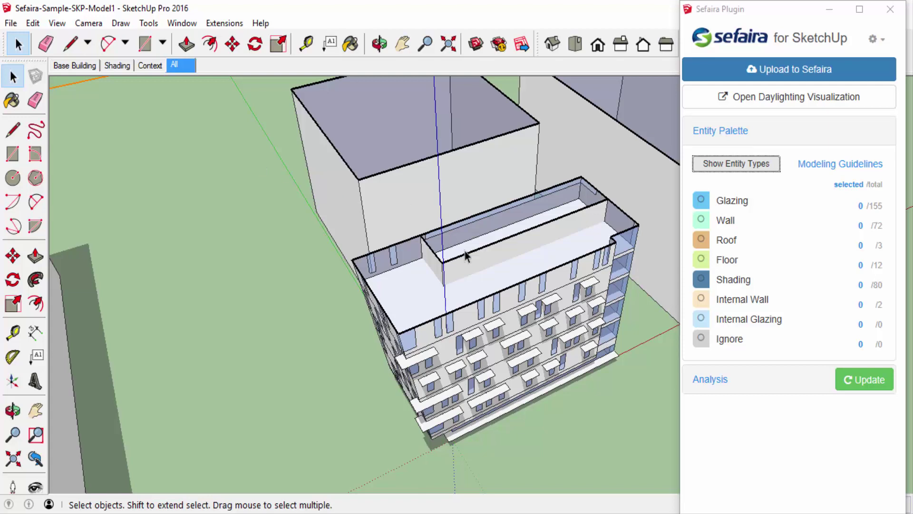
click(769, 164)
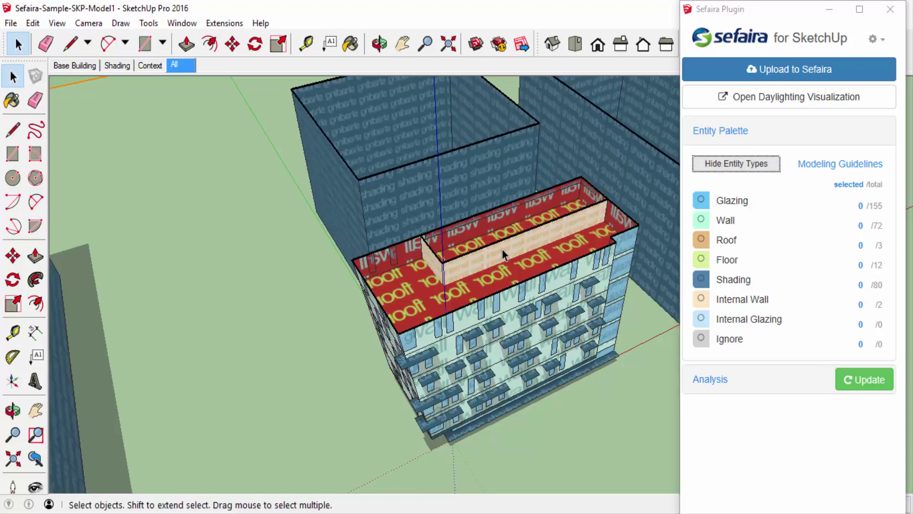
scroll(481, 270, up, 2)
scroll(481, 273, up, 2)
scroll(483, 257, up, 2)
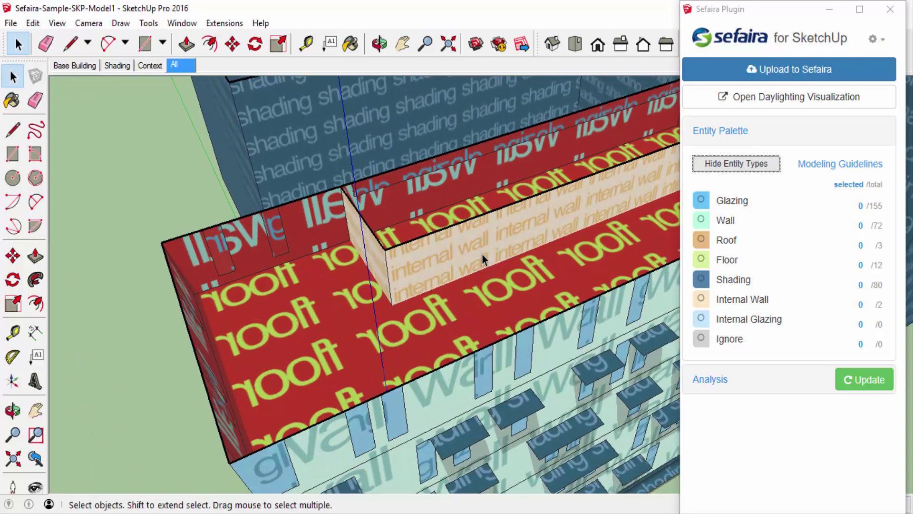
Retag the exposed internal wall from Ignore to internal glazing via the Sefaira Plugin menu.
right_click(479, 244)
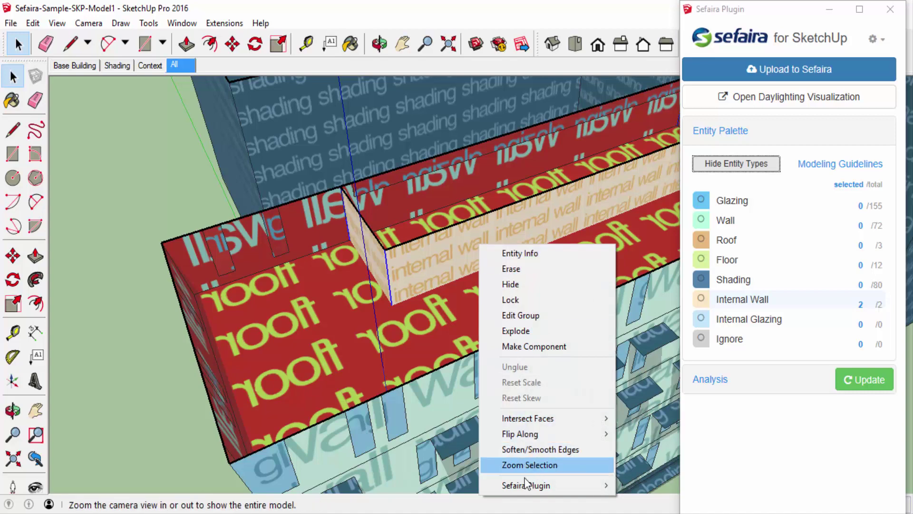
mouse_move(526, 486)
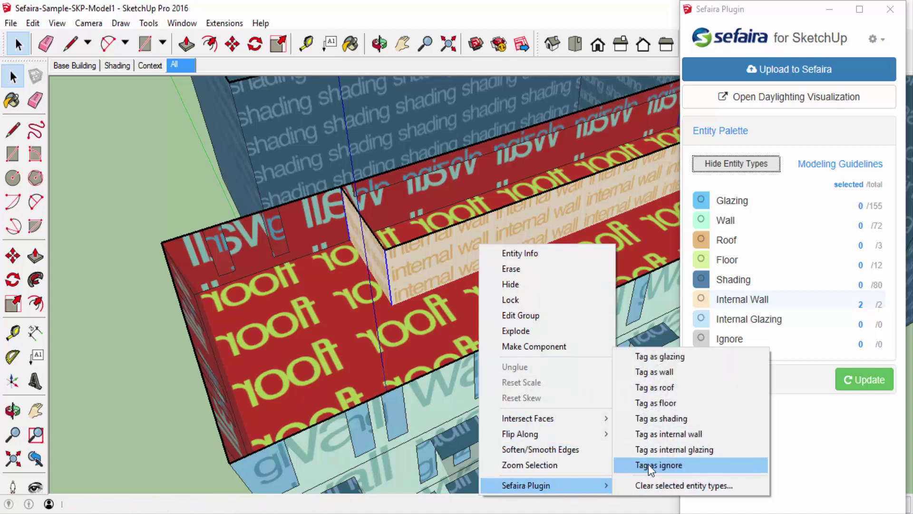
click(647, 465)
right_click(452, 258)
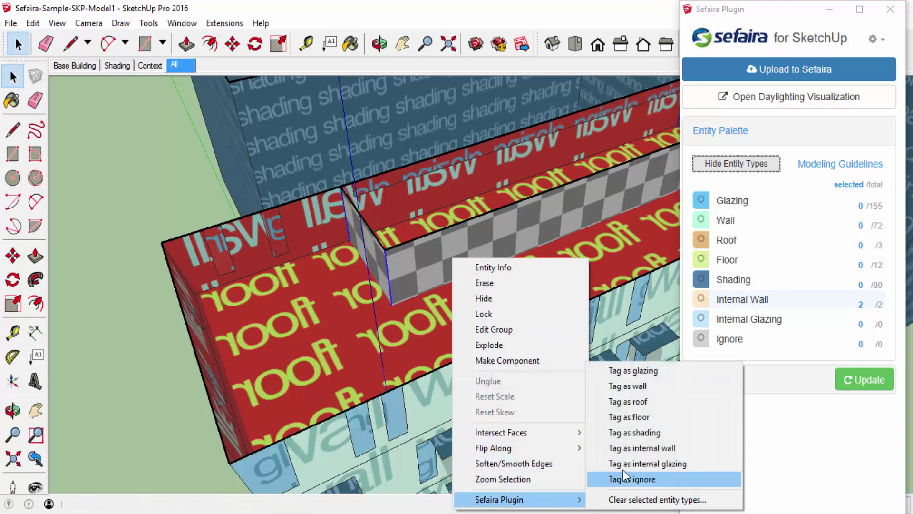
click(624, 461)
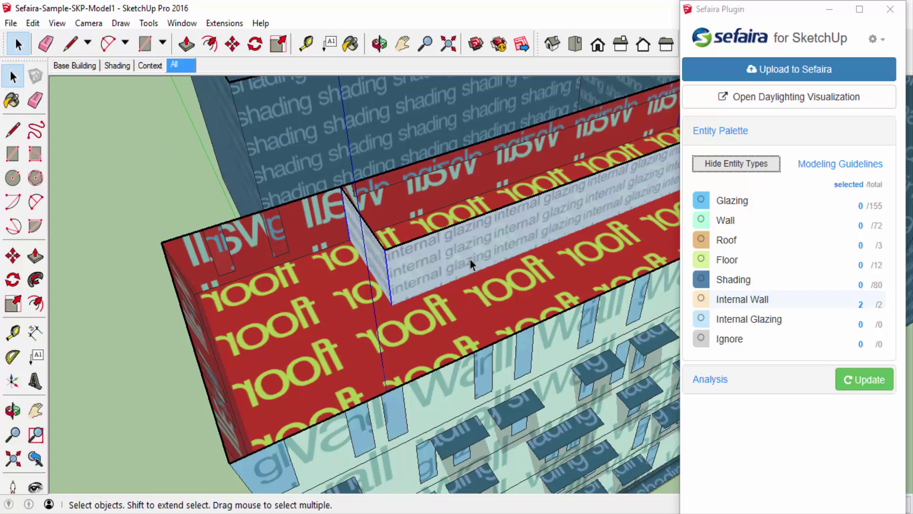
scroll(473, 201, down, 2)
scroll(449, 197, down, 3)
scroll(425, 192, down, 3)
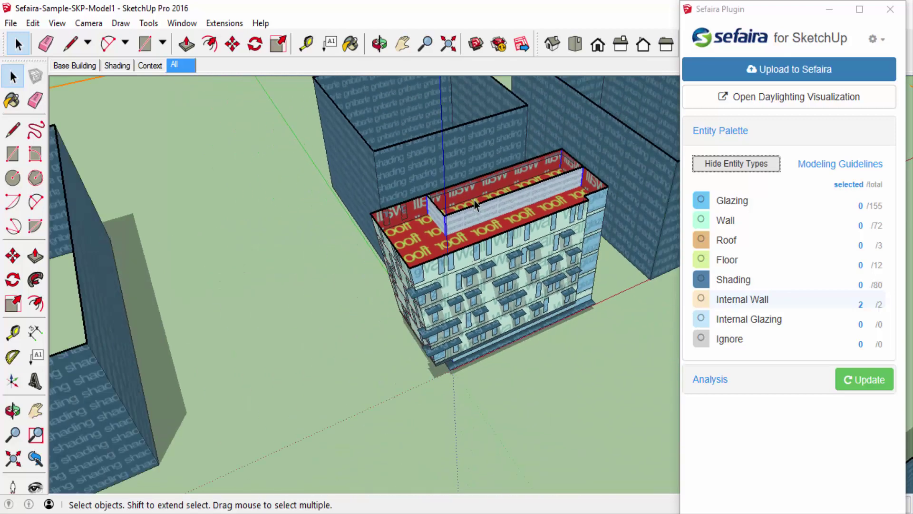
scroll(401, 187, down, 2)
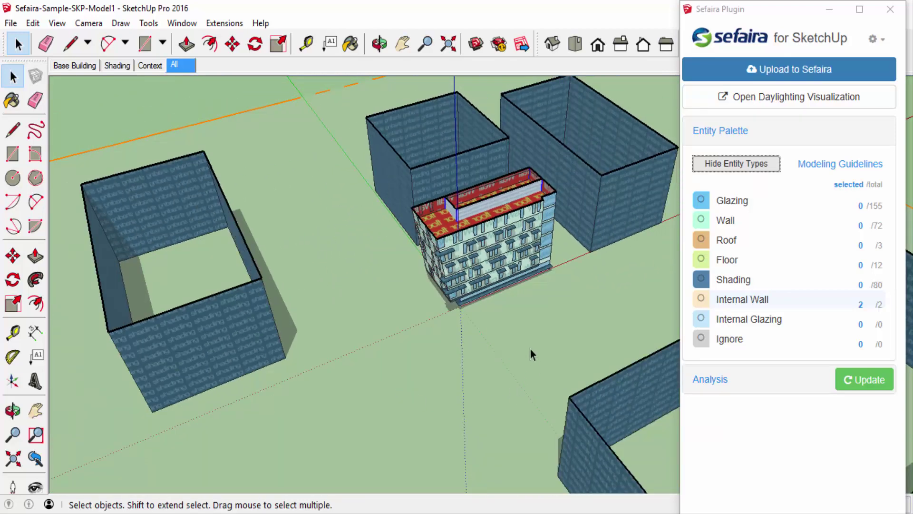
Bring up the Sefaira tagging options for a surrounding shading block.
right_click(241, 338)
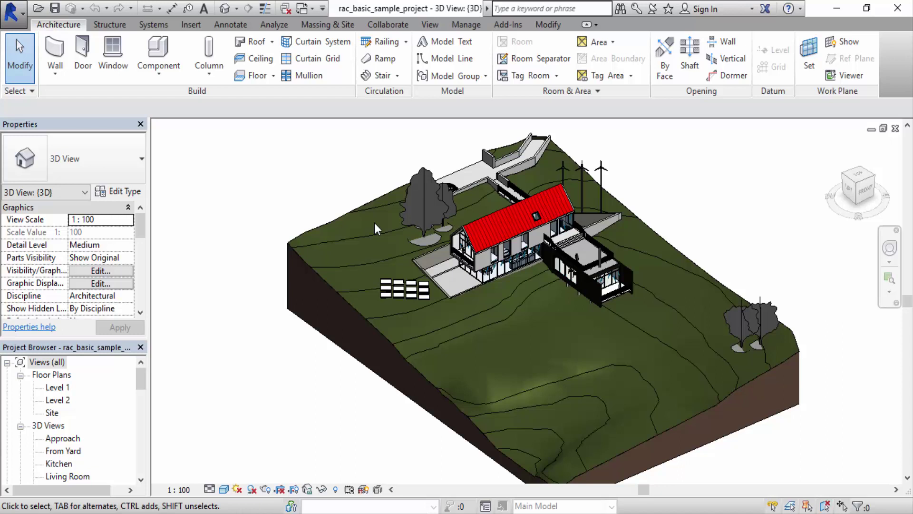
Launch Sefaira from Add-Ins, generate the Sefaira analysis views, and minimize its window.
click(500, 27)
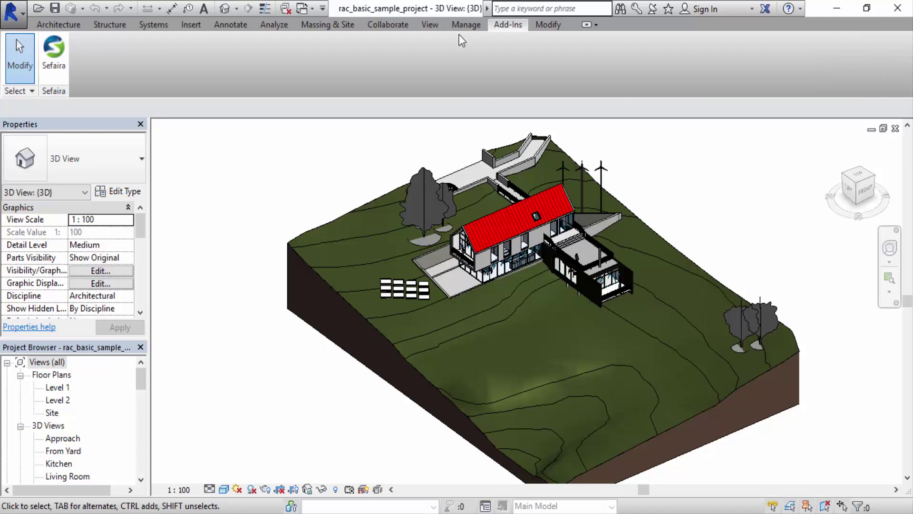
click(61, 66)
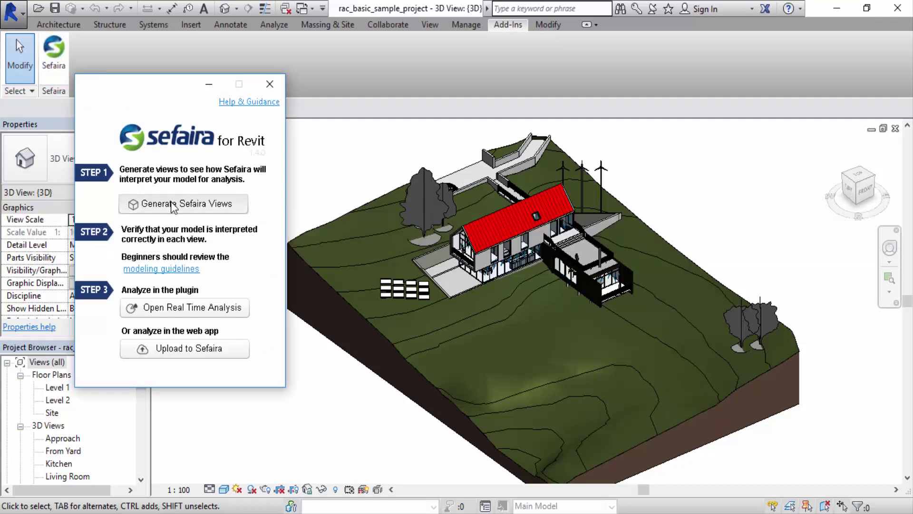
click(171, 202)
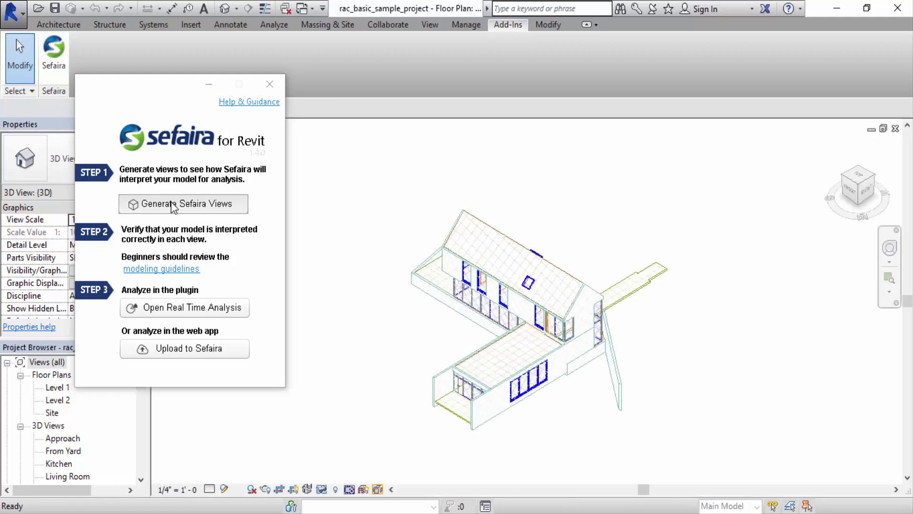
click(209, 84)
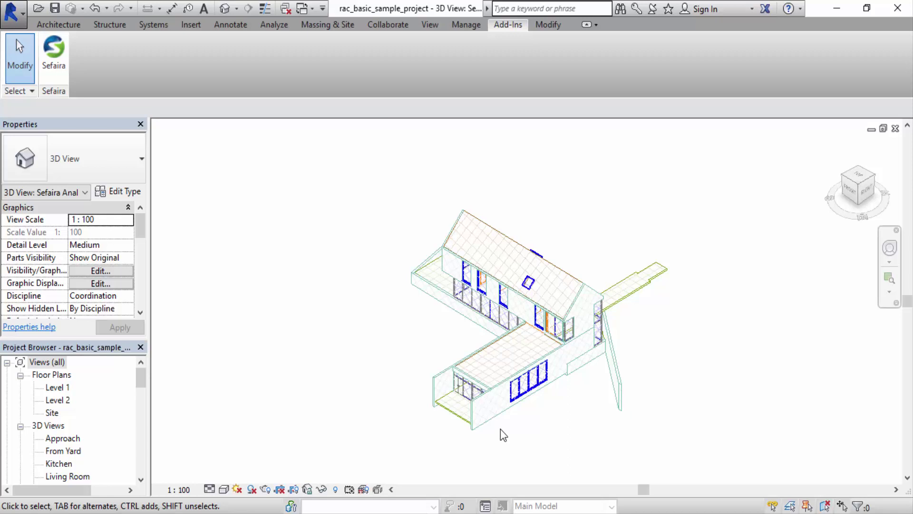
Isolate the floor category and apply Ignore for Sefaira to four outer floor slabs.
click(461, 414)
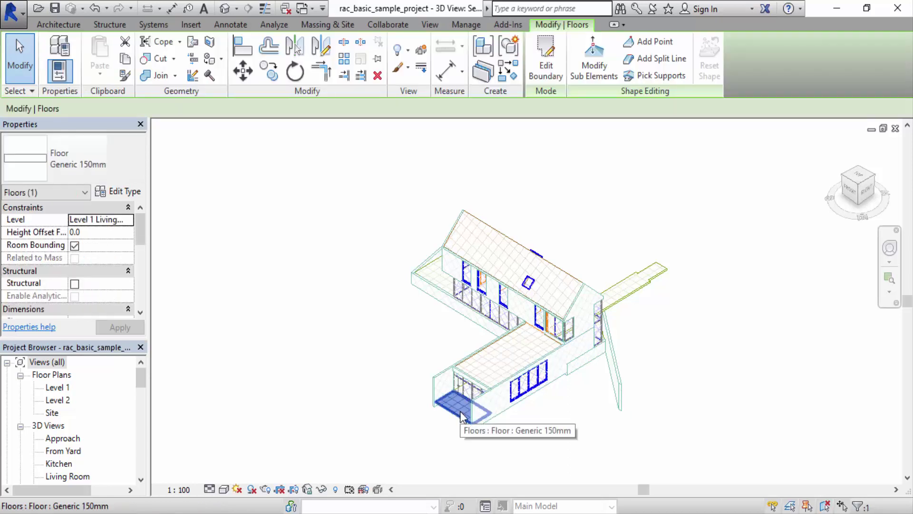
click(322, 490)
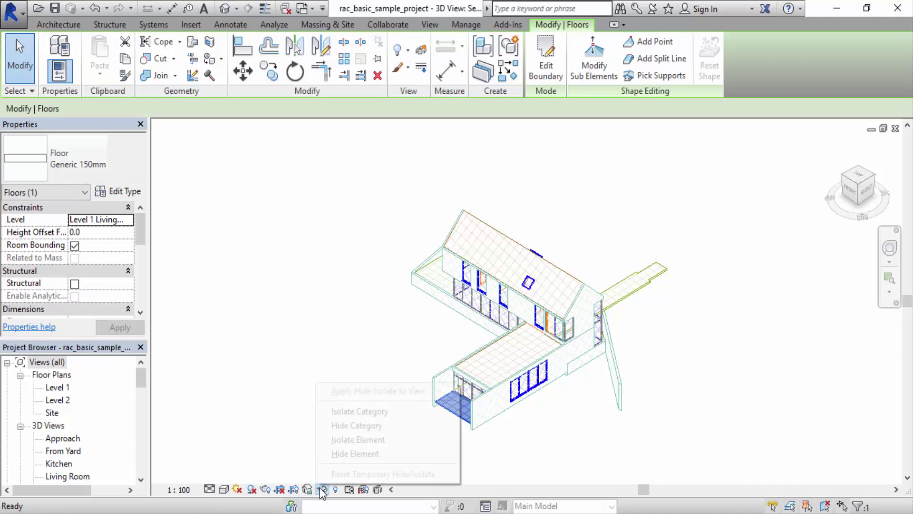
click(344, 412)
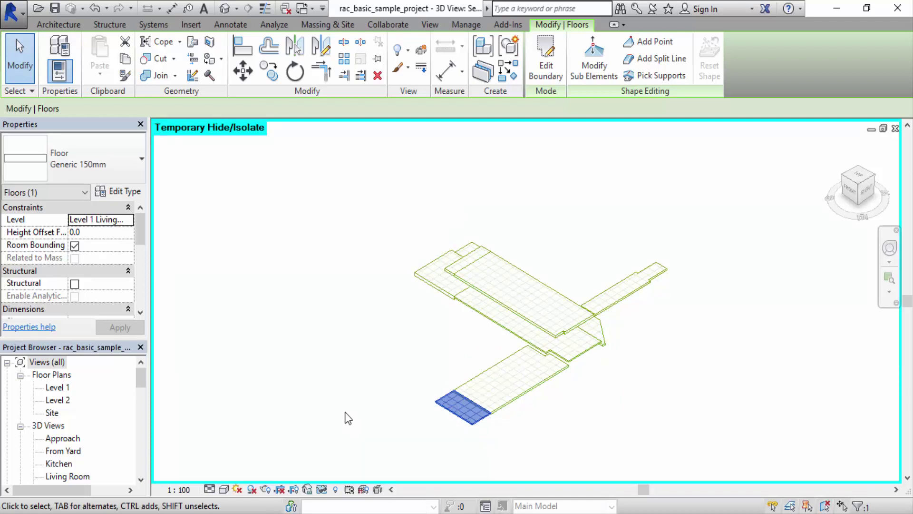
ctrl+click(426, 280)
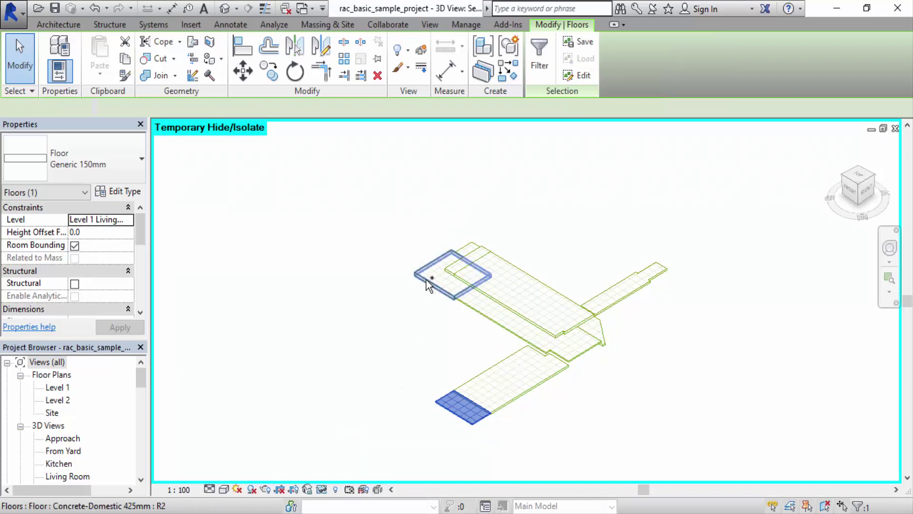
ctrl+click(592, 330)
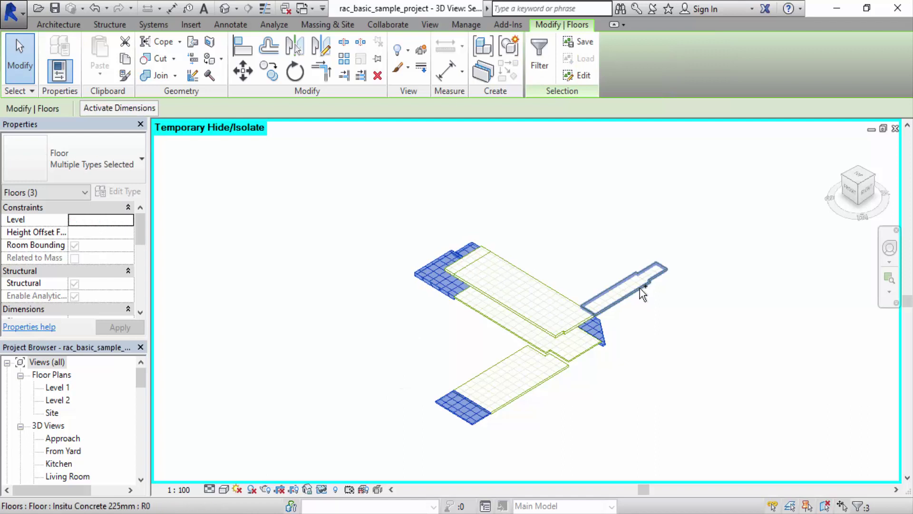
ctrl+click(643, 294)
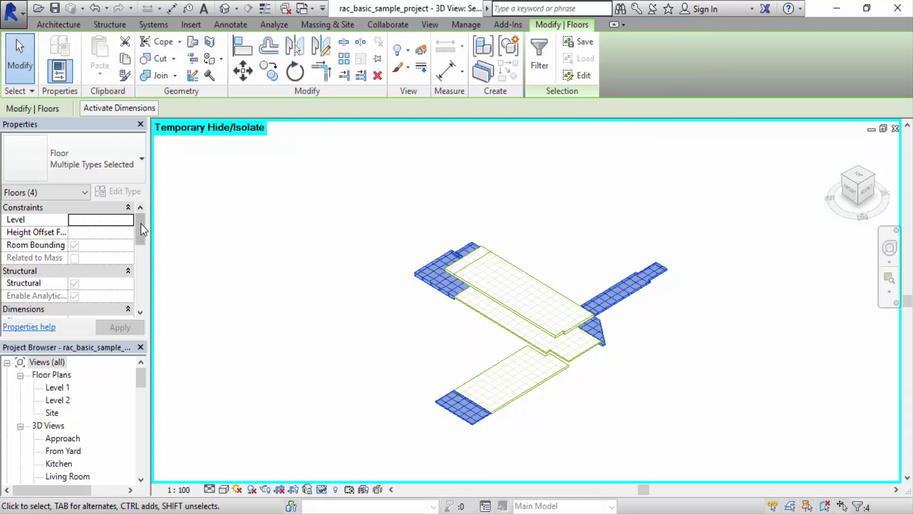
drag(142, 230, 139, 299)
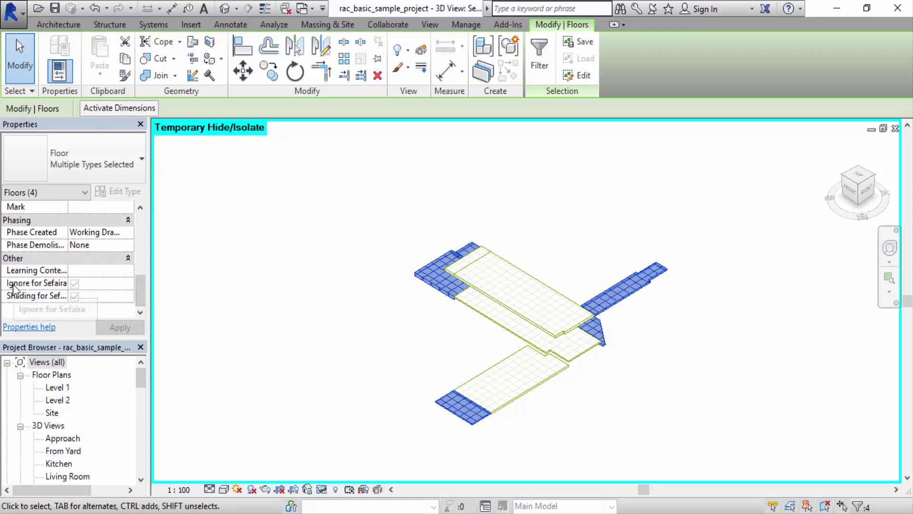
click(75, 283)
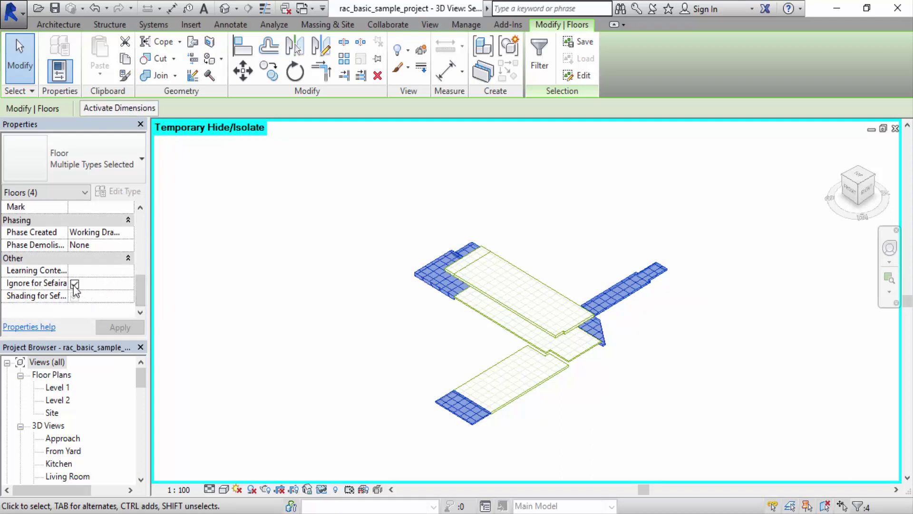
click(119, 328)
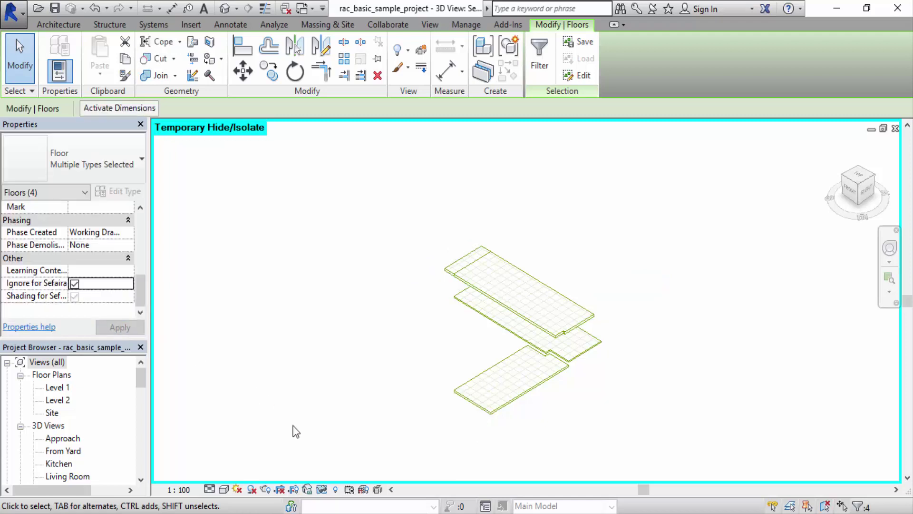
Reset Temporary Hide/Isolate to show the whole house again and clear the selection.
click(323, 491)
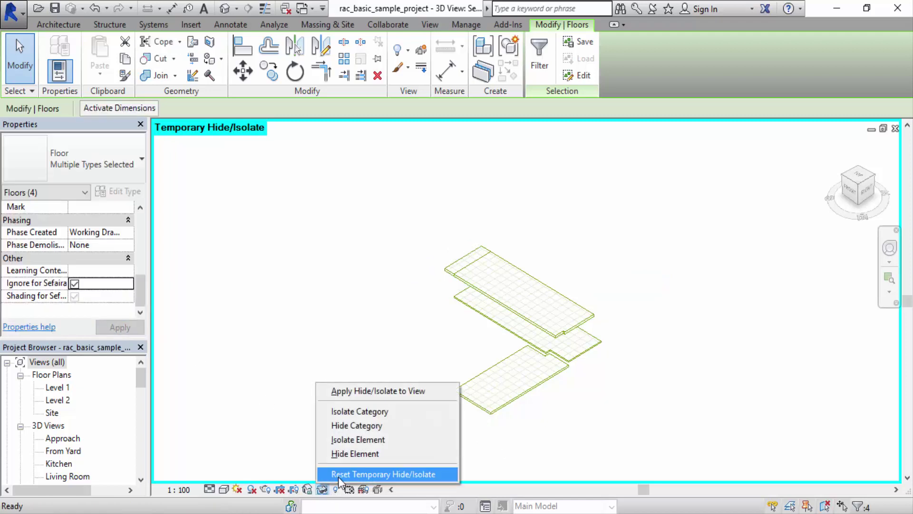
click(340, 476)
key(h)
key(r)
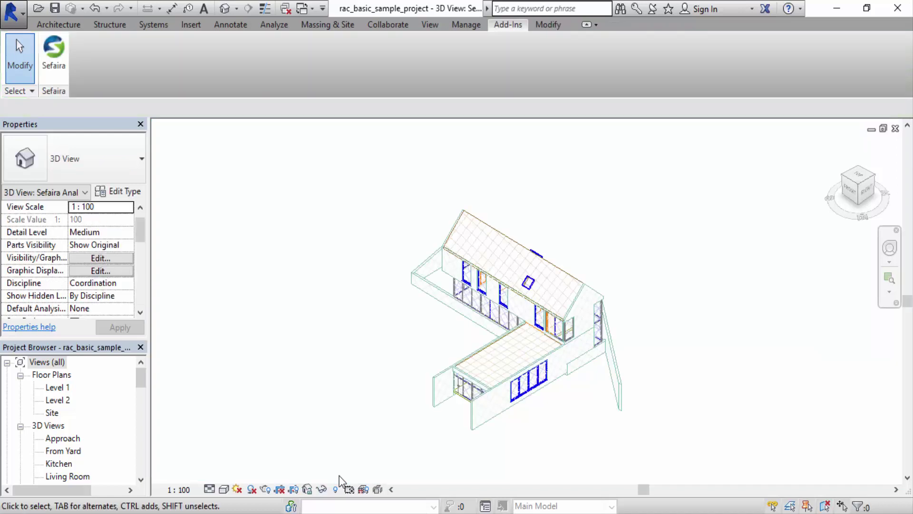
Select the five site walls and apply Shading for Sefaira to them.
click(434, 296)
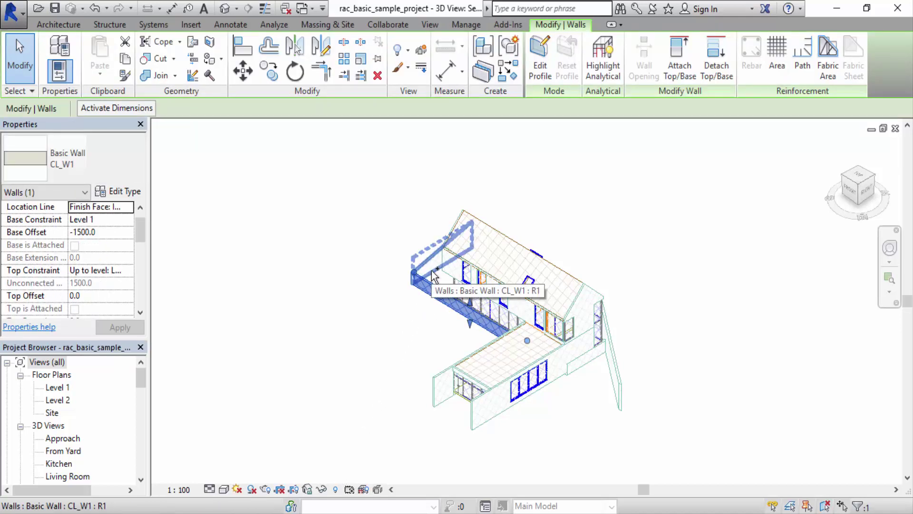
ctrl+click(434, 275)
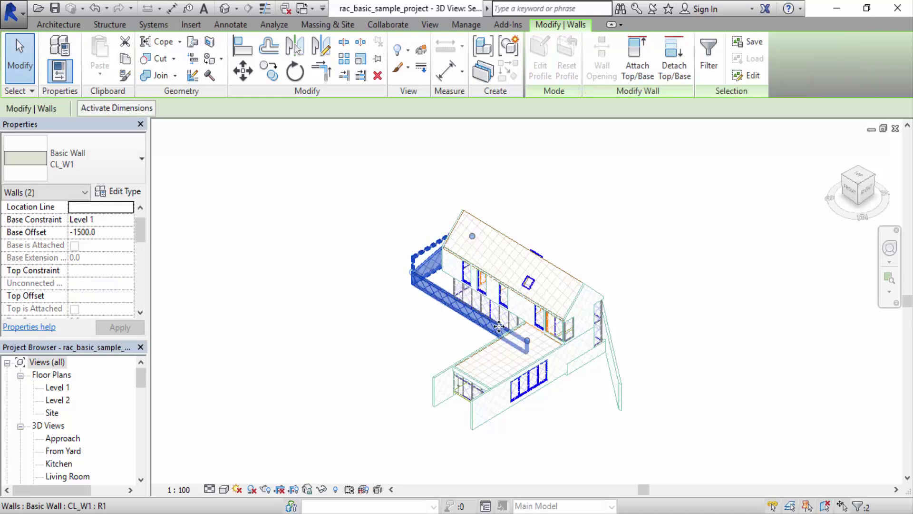
ctrl+click(559, 378)
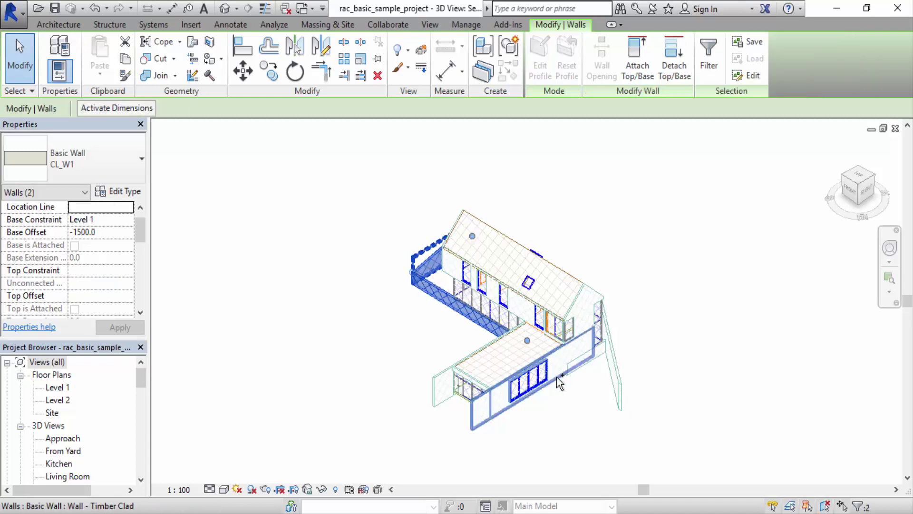
ctrl+click(433, 402)
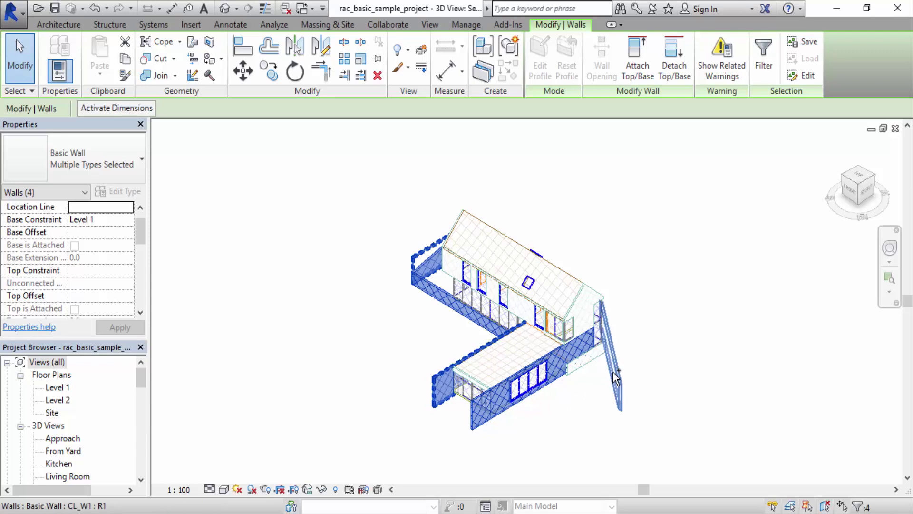
ctrl+click(615, 375)
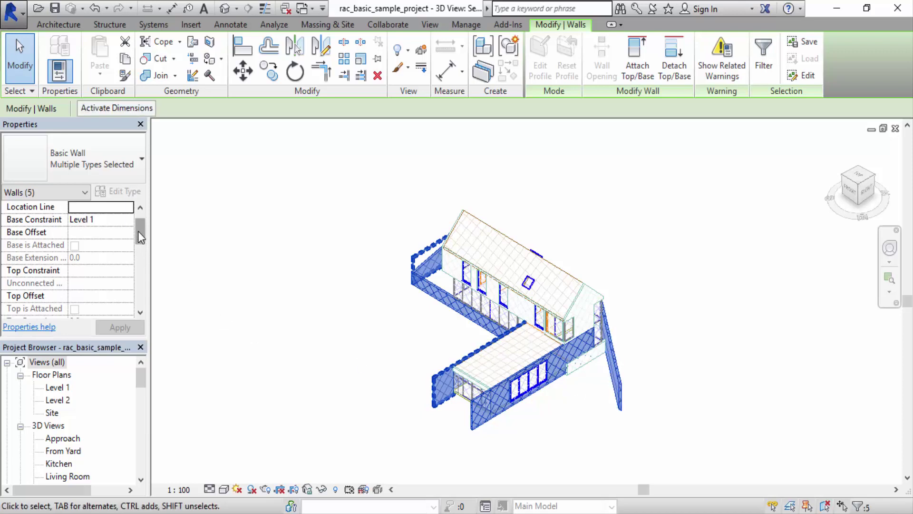
drag(138, 231, 142, 301)
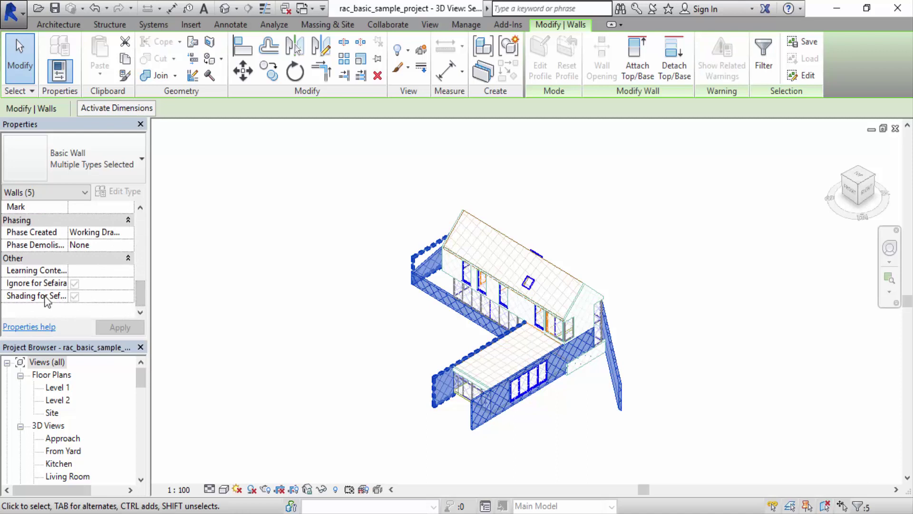
click(74, 297)
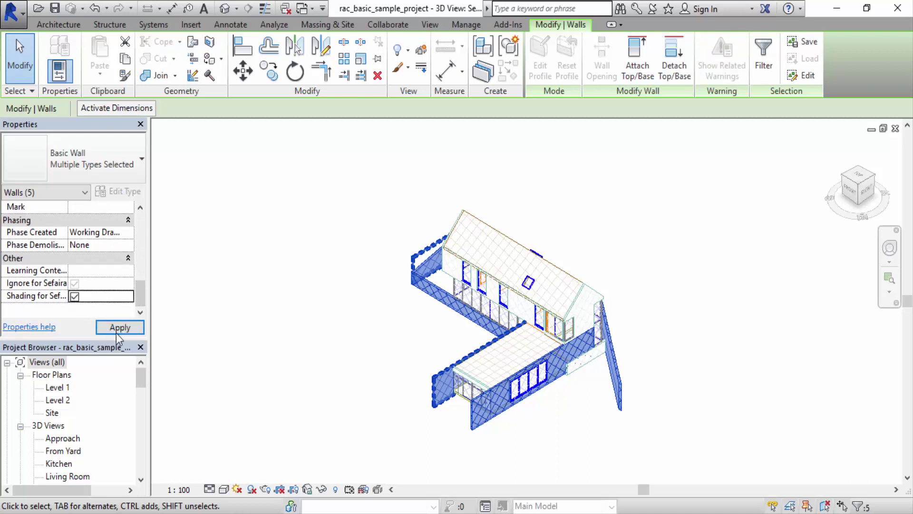
click(116, 332)
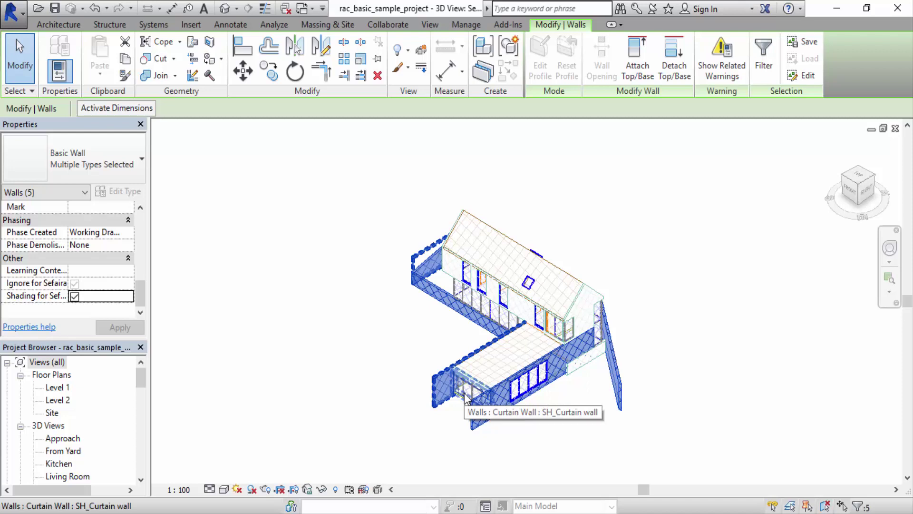
click(322, 489)
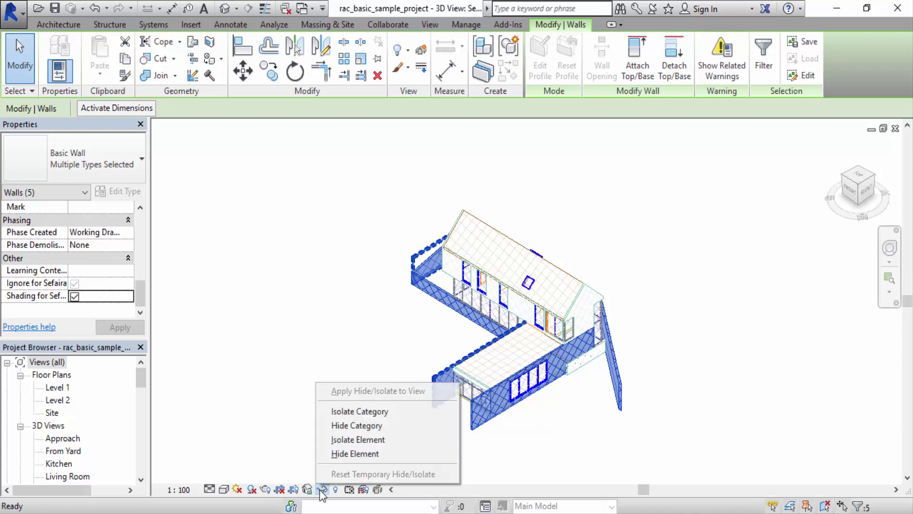
click(305, 446)
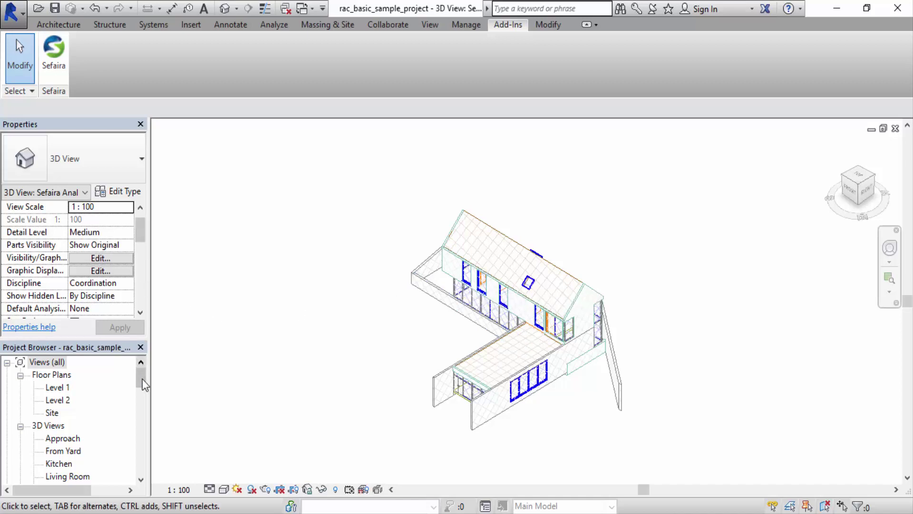
drag(142, 379, 142, 398)
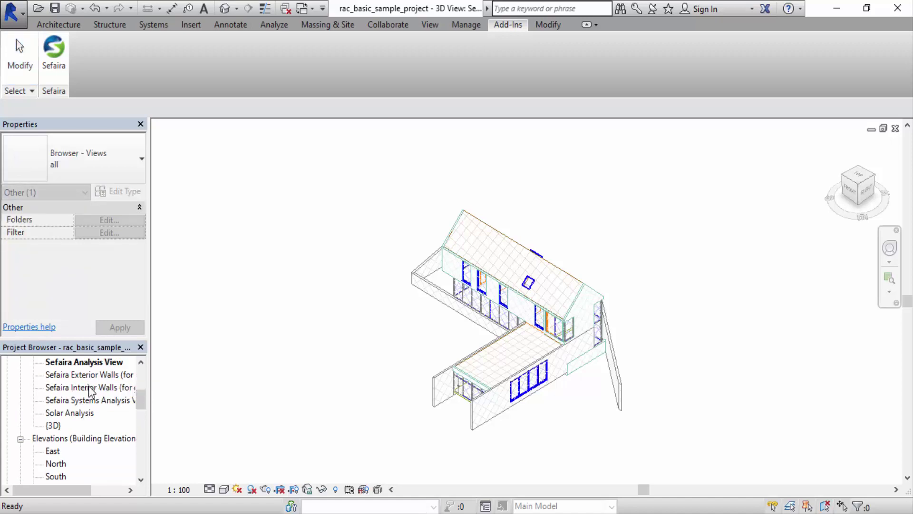
double_click(89, 387)
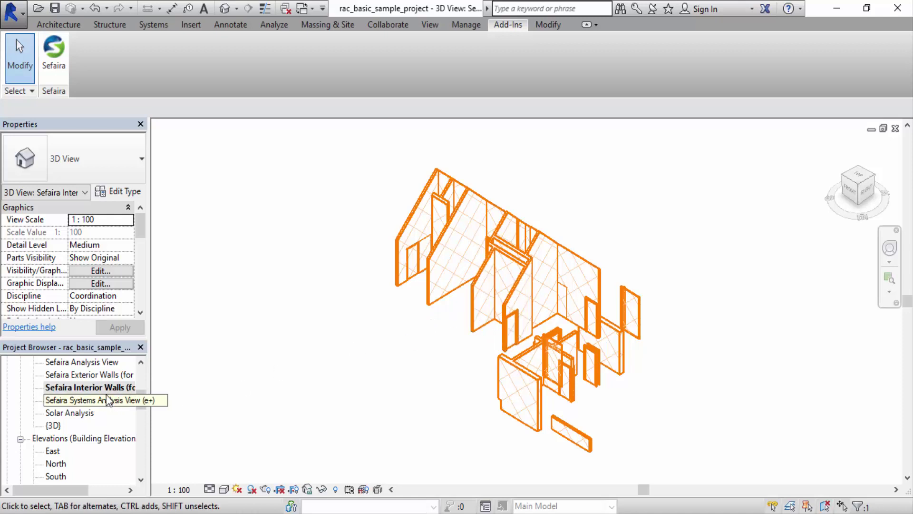
double_click(104, 361)
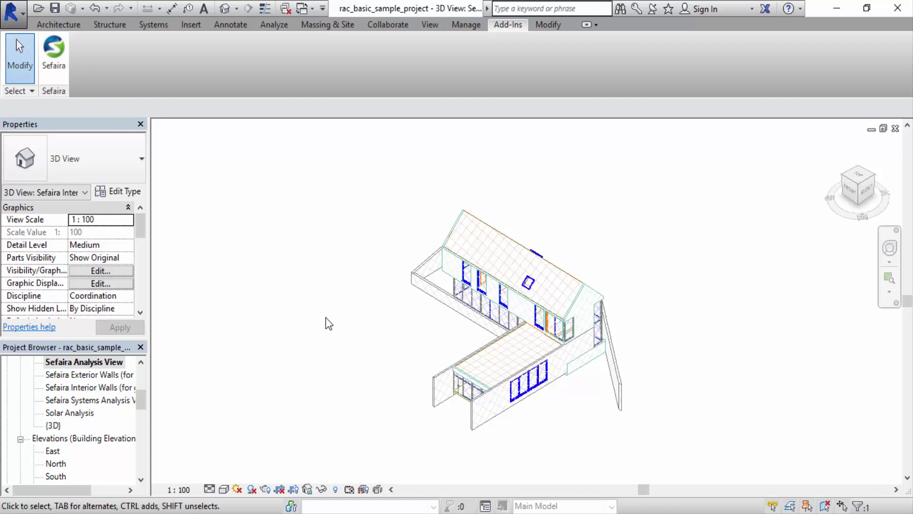
click(474, 265)
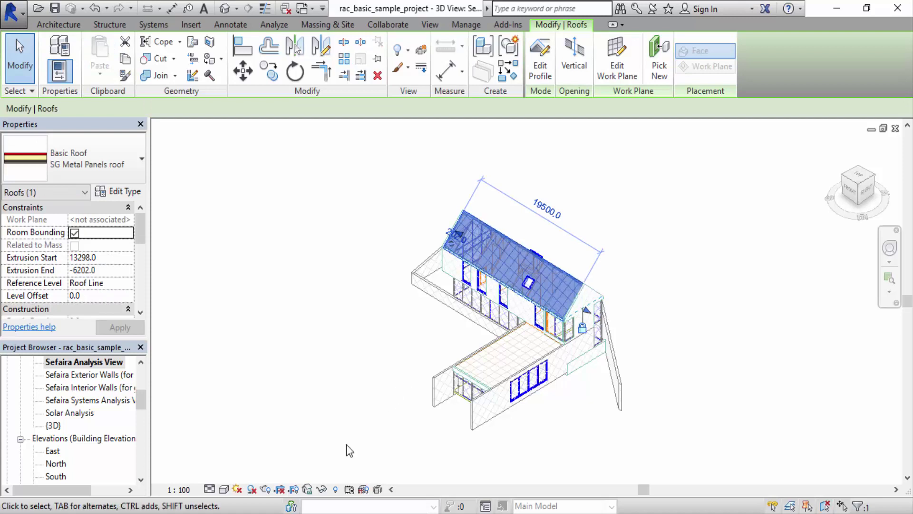
click(323, 489)
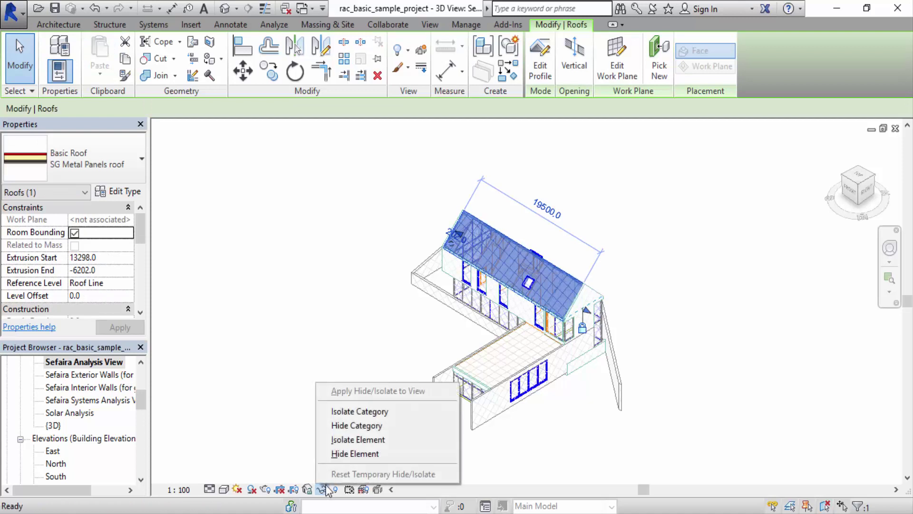
click(347, 410)
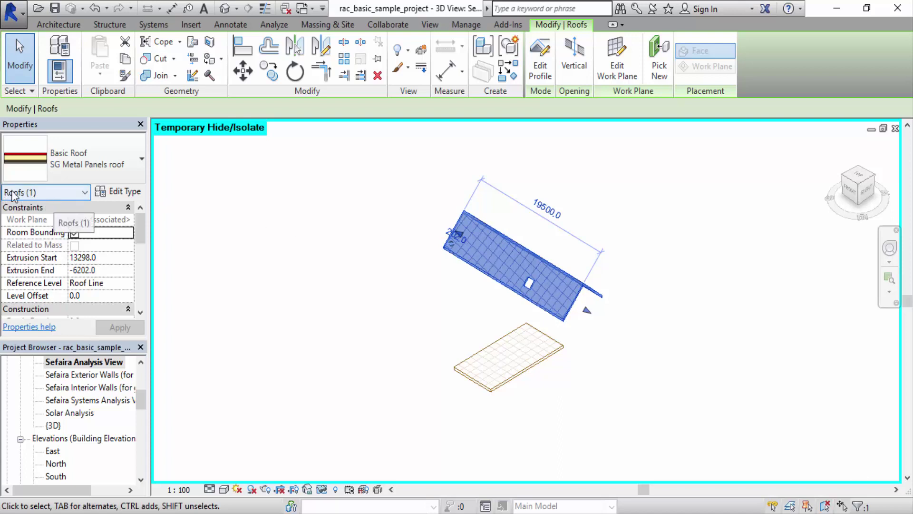
click(495, 393)
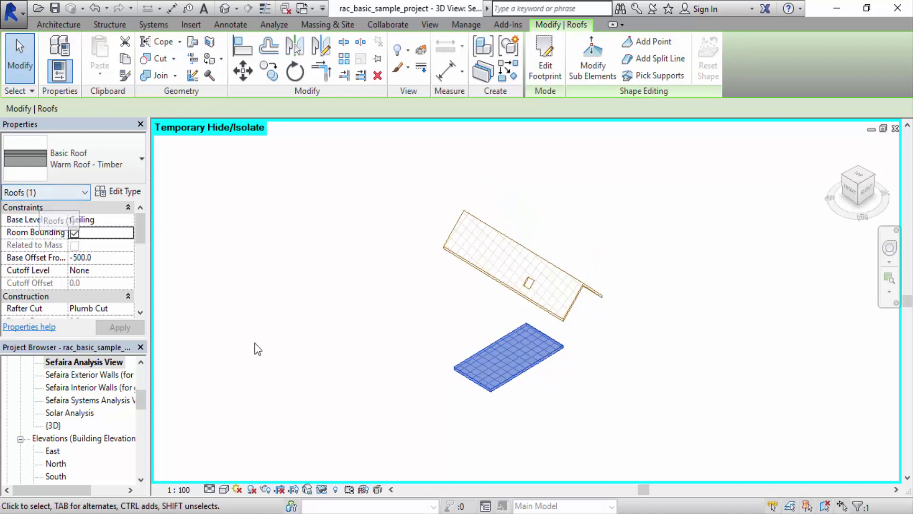
click(326, 490)
click(337, 475)
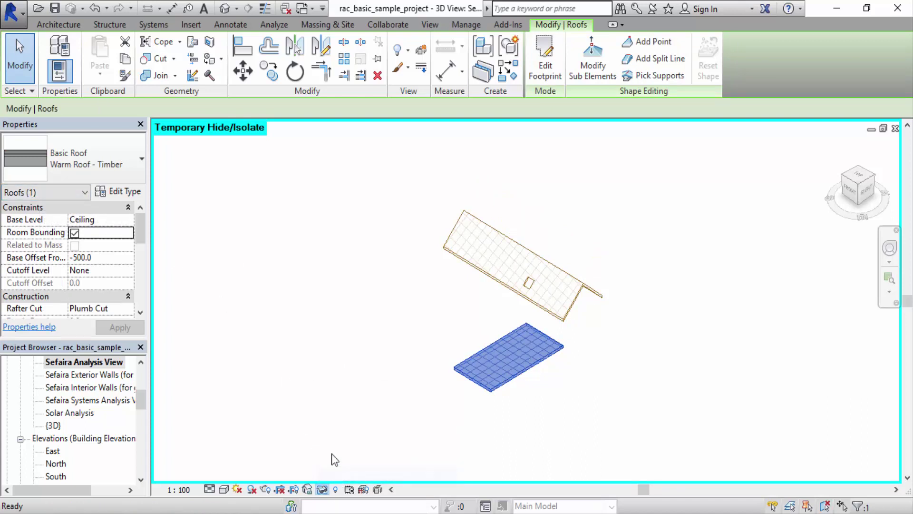
click(331, 372)
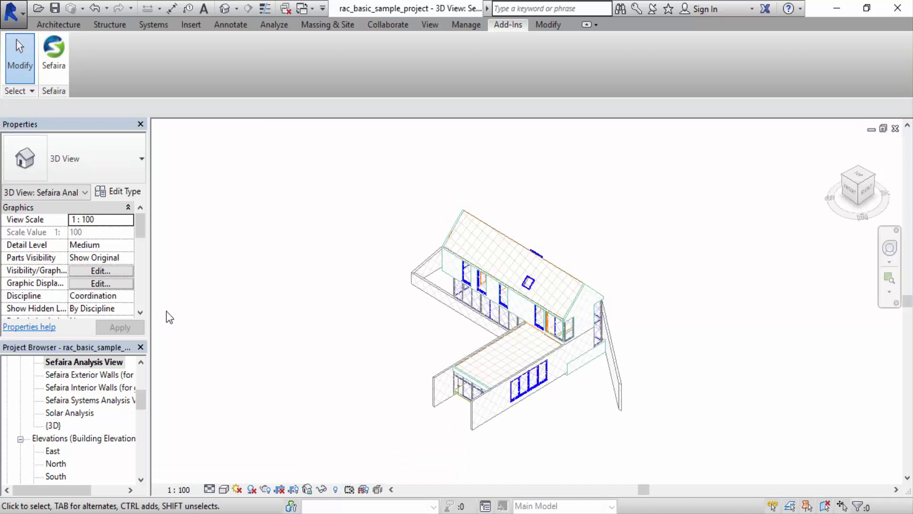
Open the Level 1 floor plan, zoom in, and select the curtain wall left of Kitchen & Dining.
click(144, 402)
drag(144, 402, 131, 384)
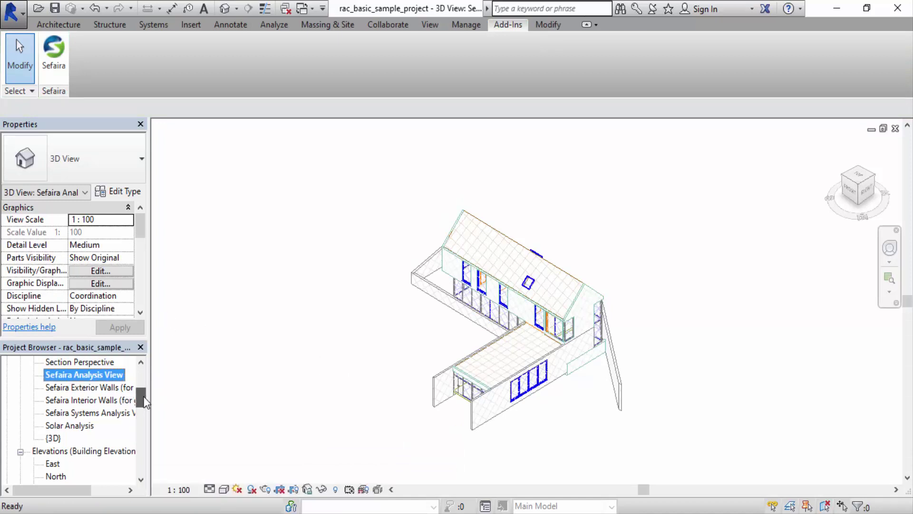
double_click(59, 386)
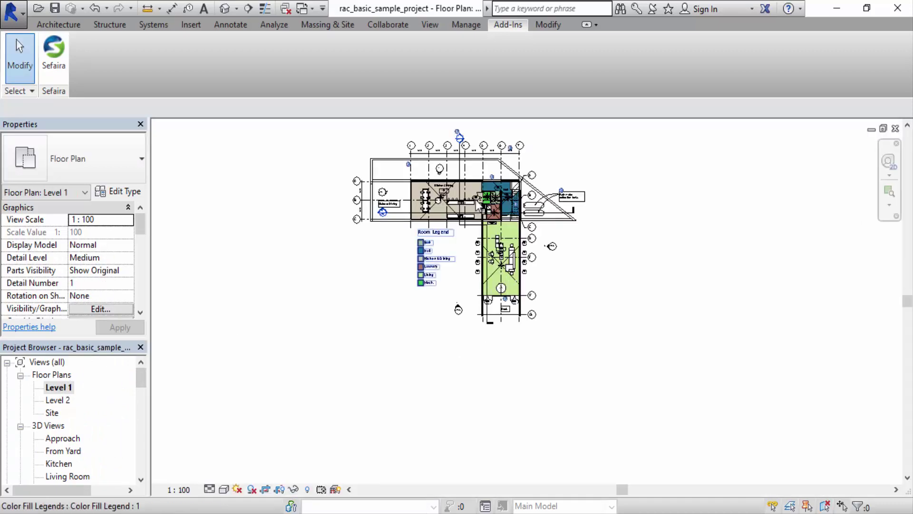
scroll(399, 164, up, 2)
scroll(410, 193, up, 1)
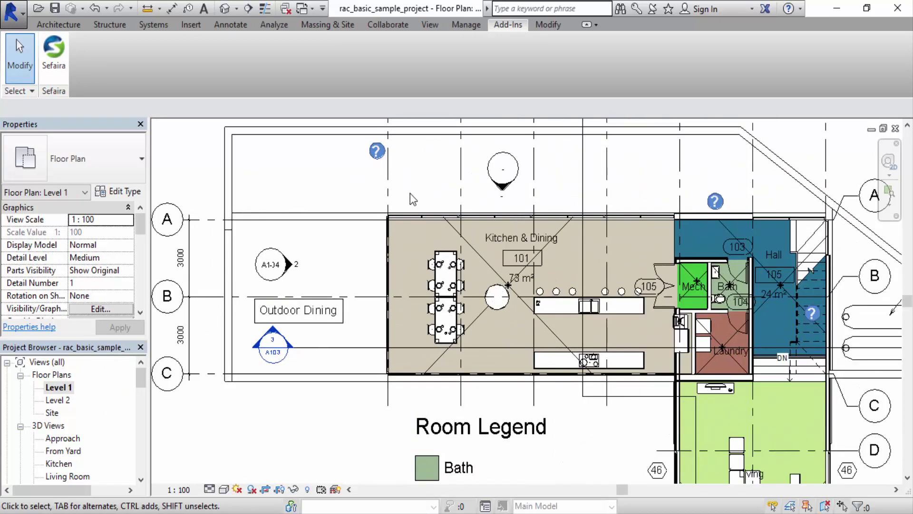
scroll(415, 220, up, 1)
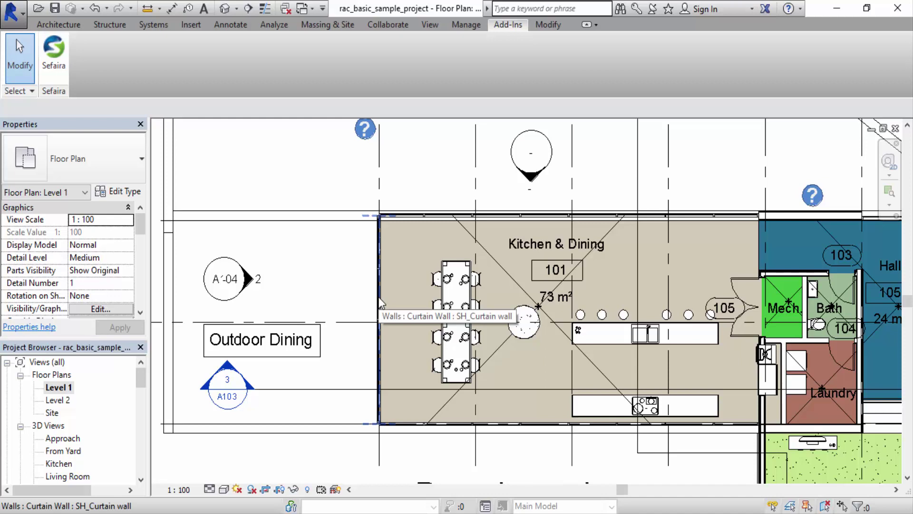
click(379, 297)
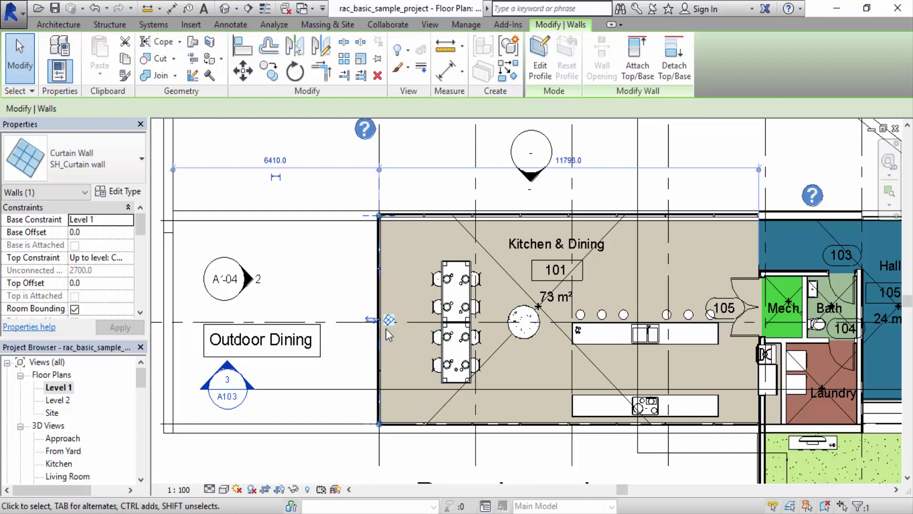
Flip the Kitchen & Dining curtain wall, then check the top and bottom curtain walls' properties.
click(373, 320)
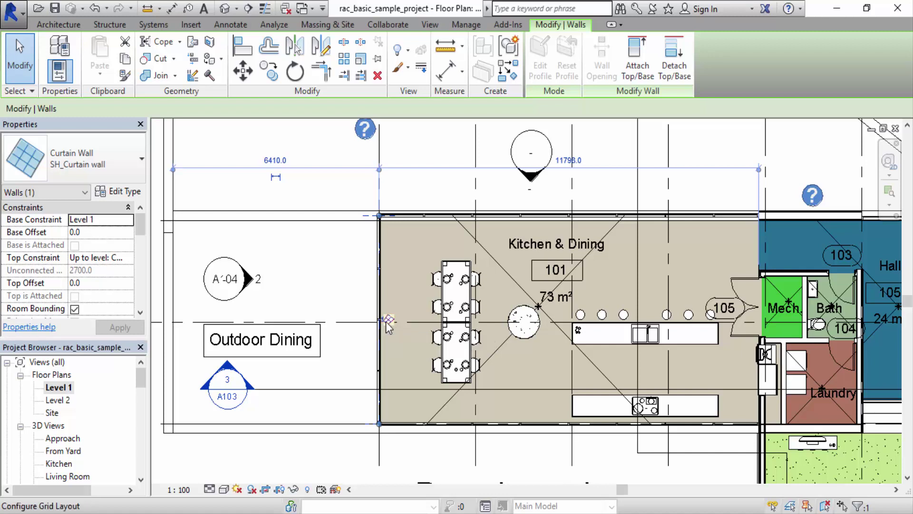
click(383, 324)
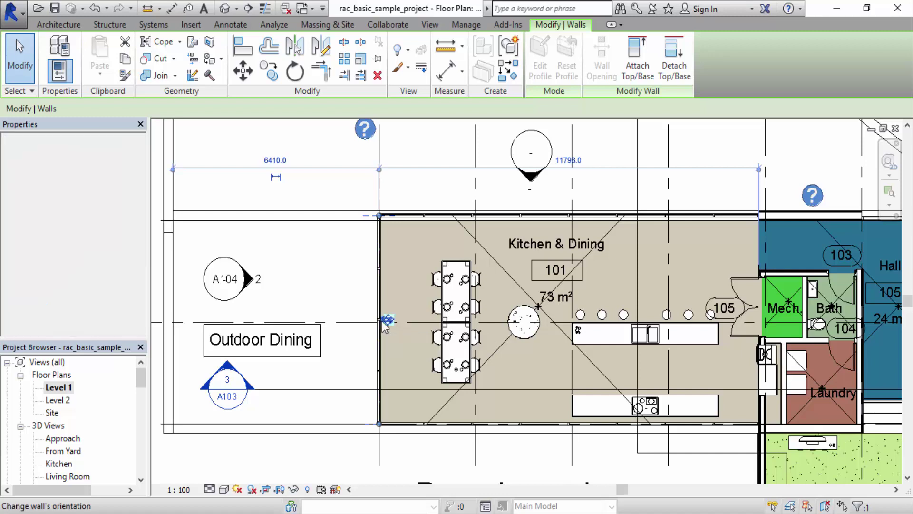
click(501, 216)
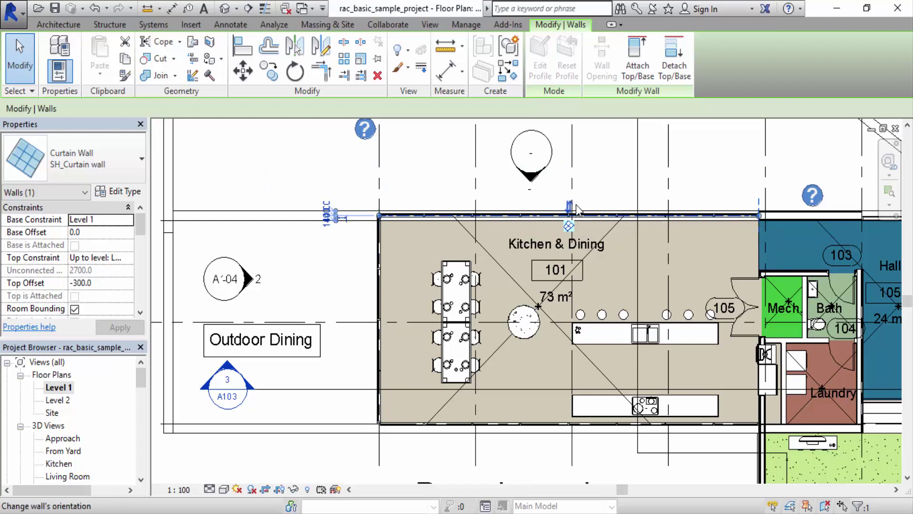
click(498, 423)
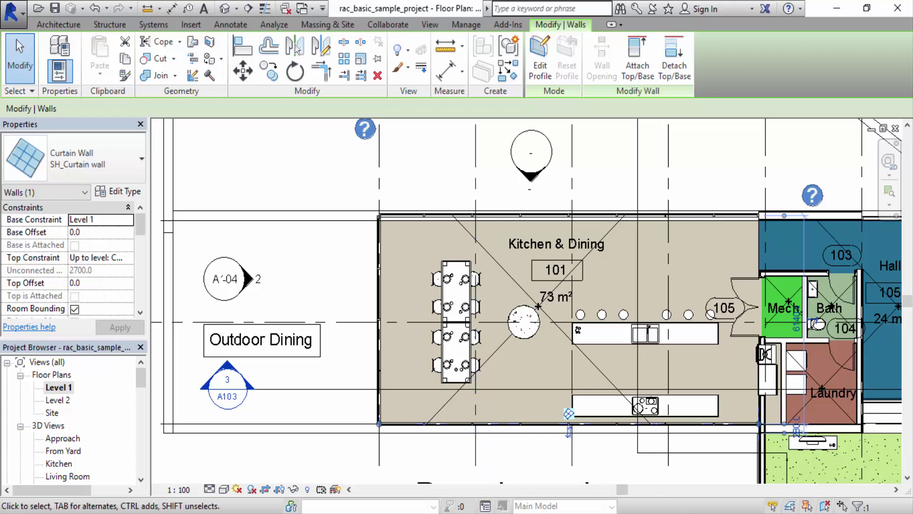
Launch Sefaira from the Add-Ins tab to reopen the Sefaira for Revit window.
click(775, 471)
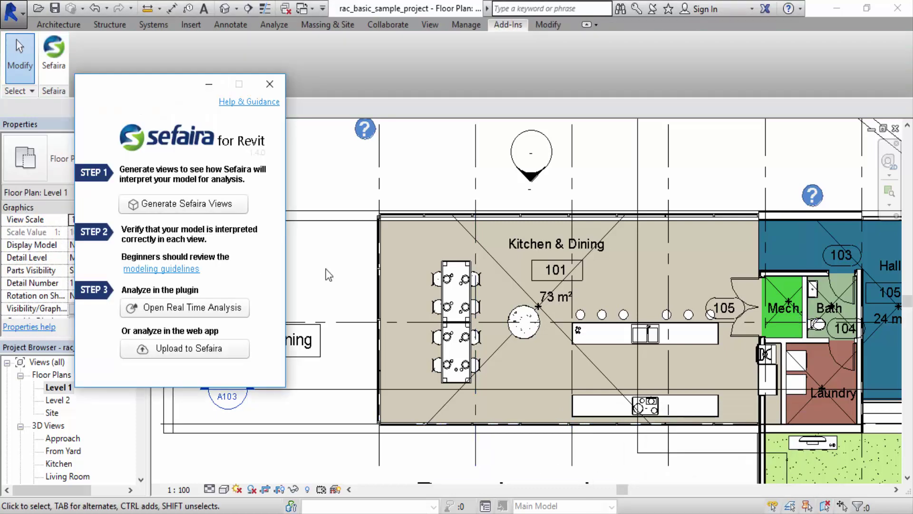